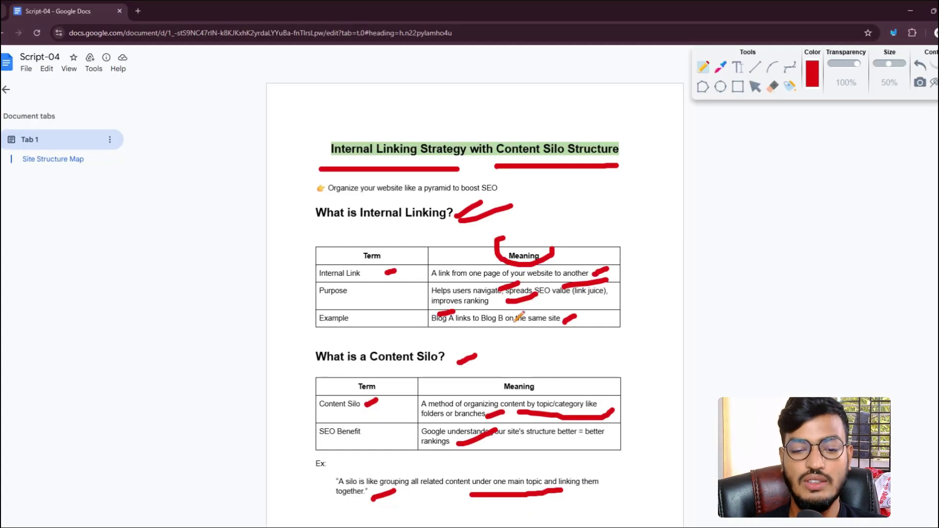
Step: Clear the red pen marks from the first page
left_click(754, 90)
Step: Mark Homepage, Blog Category: SEO, What is SEO? and SEO Keyword Research Guide, circling Site Structure Map
scroll(341, 130, "down", 10)
left_click(702, 67)
left_click_drag(358, 168, 375, 155)
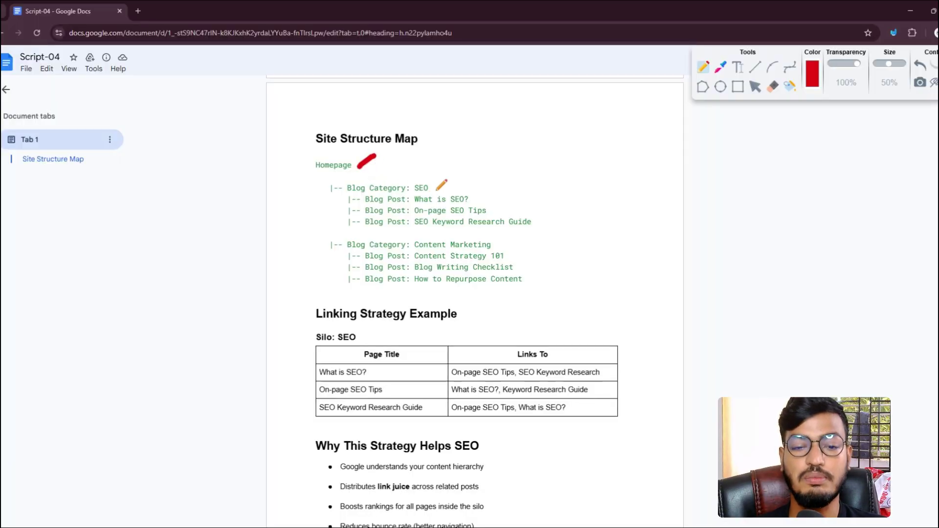
left_click_drag(430, 189, 455, 182)
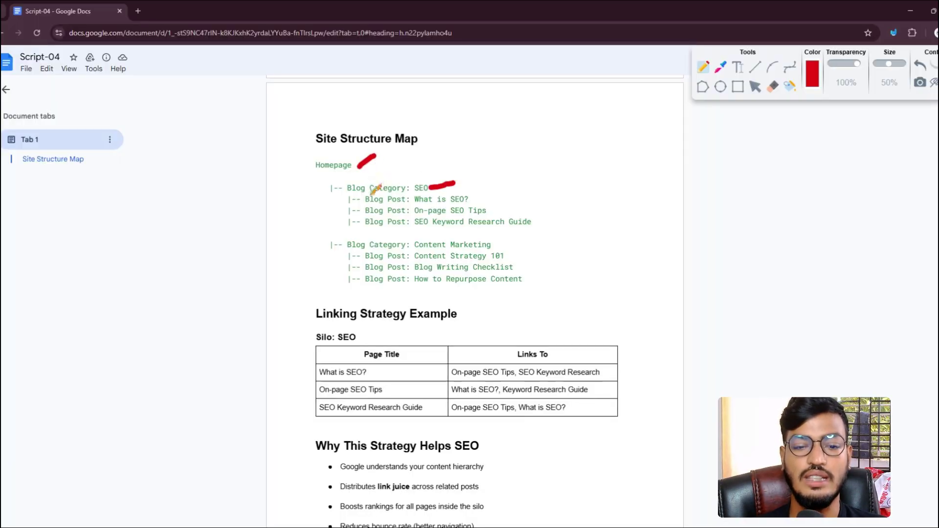
mouse_move(472, 202)
left_mouse_down()
mouse_move(487, 194)
mouse_move(505, 207)
left_mouse_up()
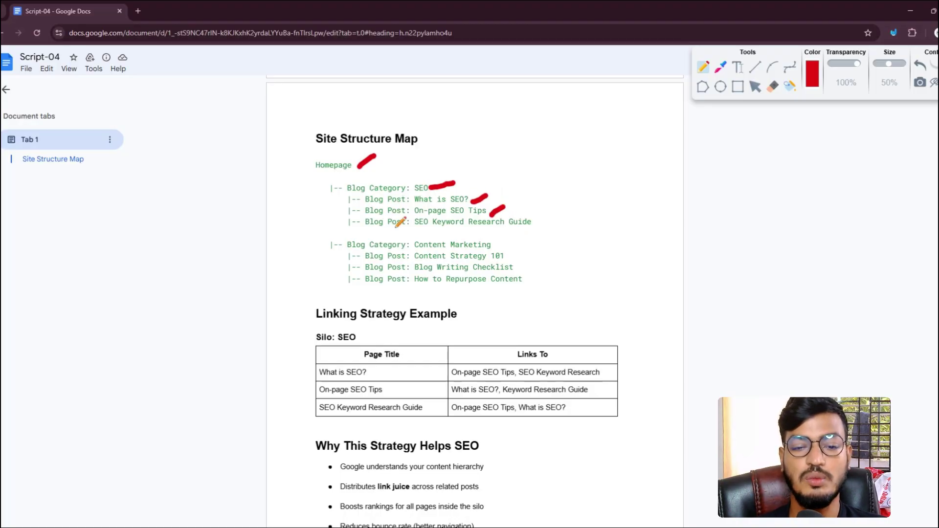
left_click_drag(529, 222, 555, 208)
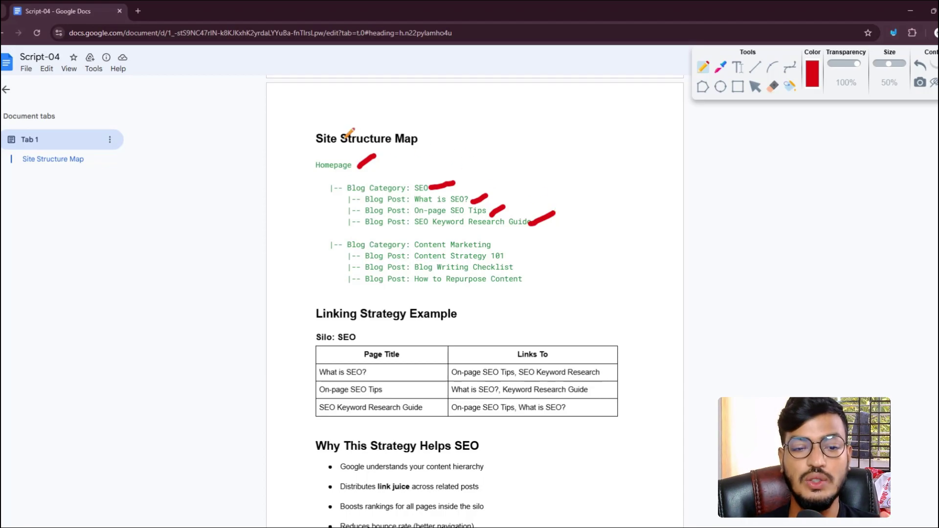
mouse_move(318, 105)
left_mouse_down()
mouse_move(307, 128)
mouse_move(458, 138)
mouse_move(319, 101)
left_mouse_up()
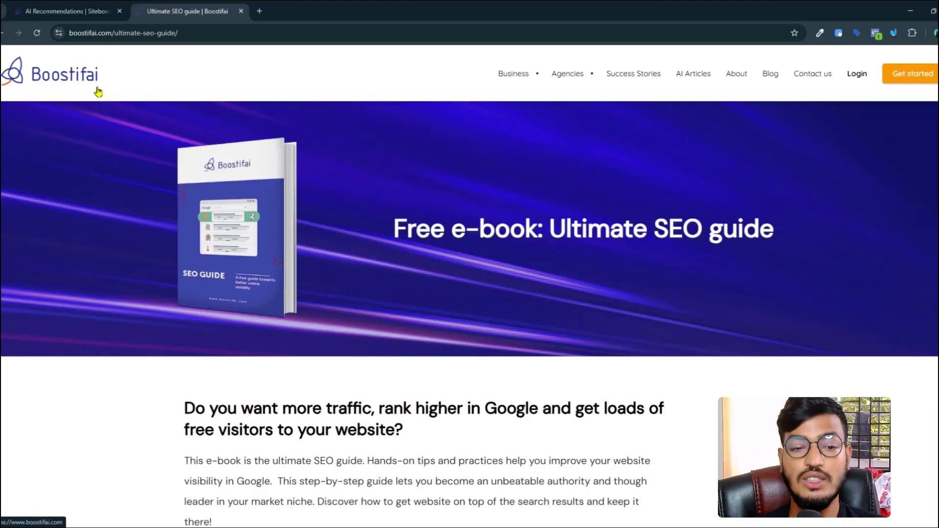
Step: Go back to the Boostifai home page, look over its Business and Agencies menus, and bring up the page context menu
left_click(61, 87)
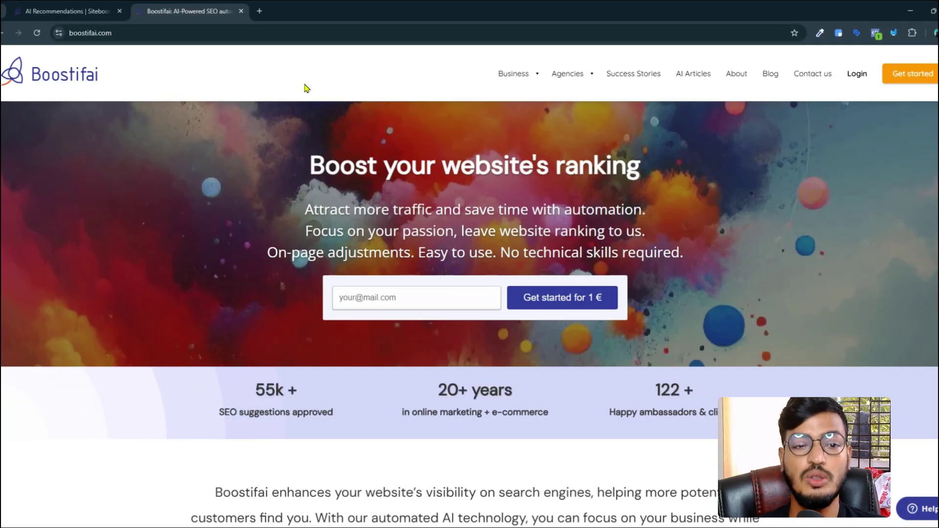
mouse_move(522, 77)
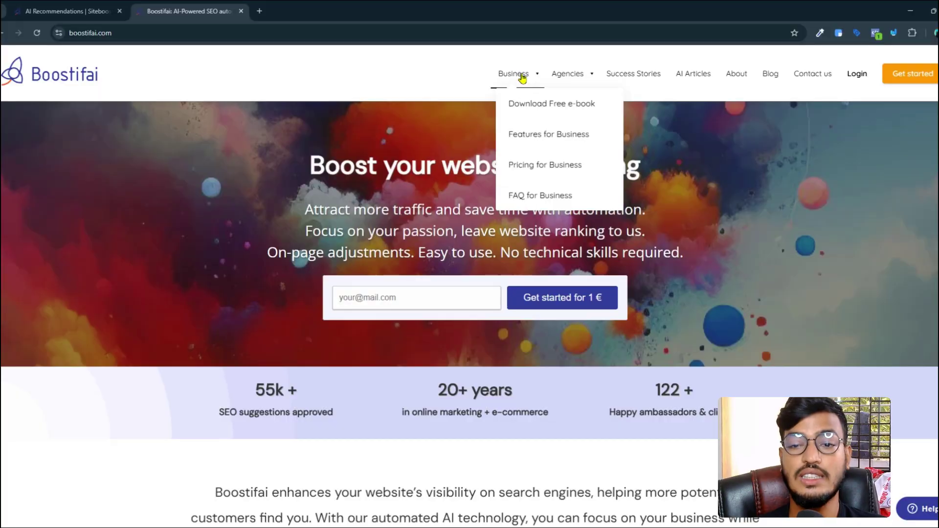
mouse_move(575, 78)
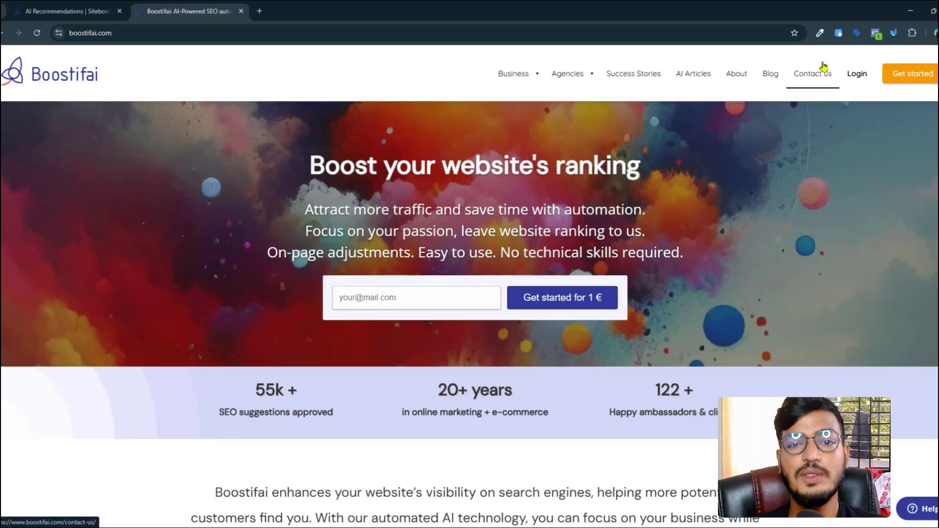
right_click(368, 128)
Step: Preview Boostifai's mobile layout with Business and Agencies submenus expanded, then close DevTools with F12
left_click(415, 371)
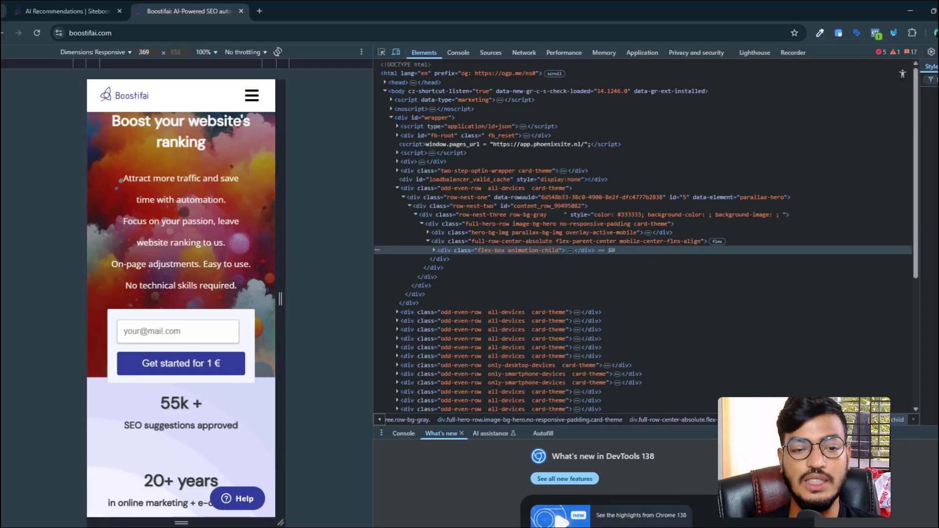
left_click(251, 95)
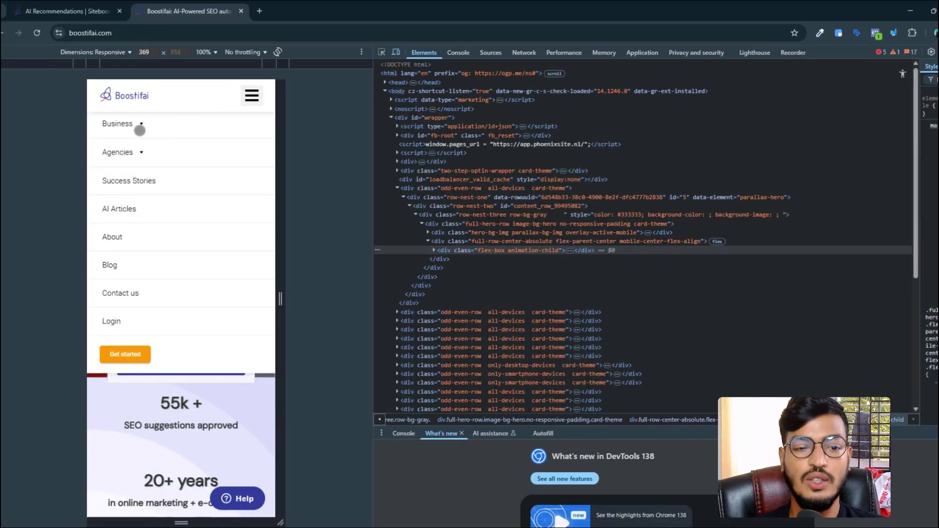
left_click(145, 127)
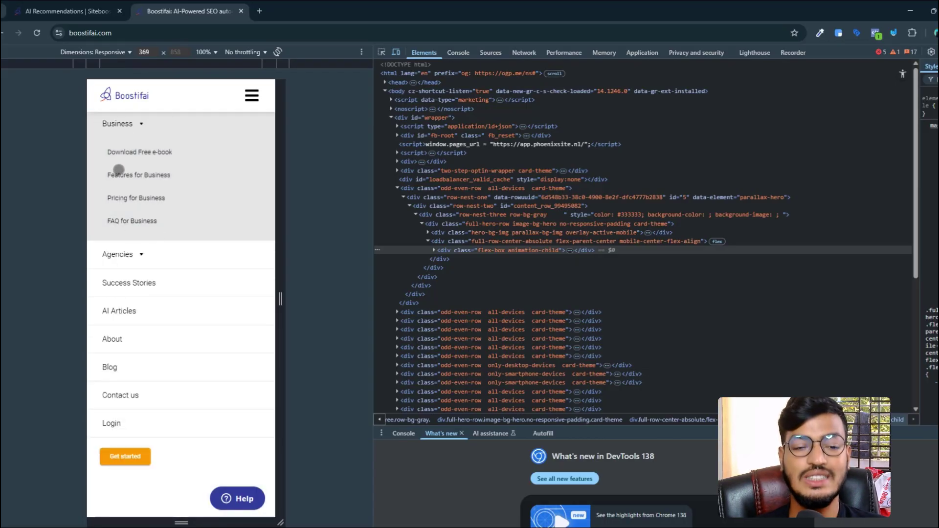
left_click(138, 250)
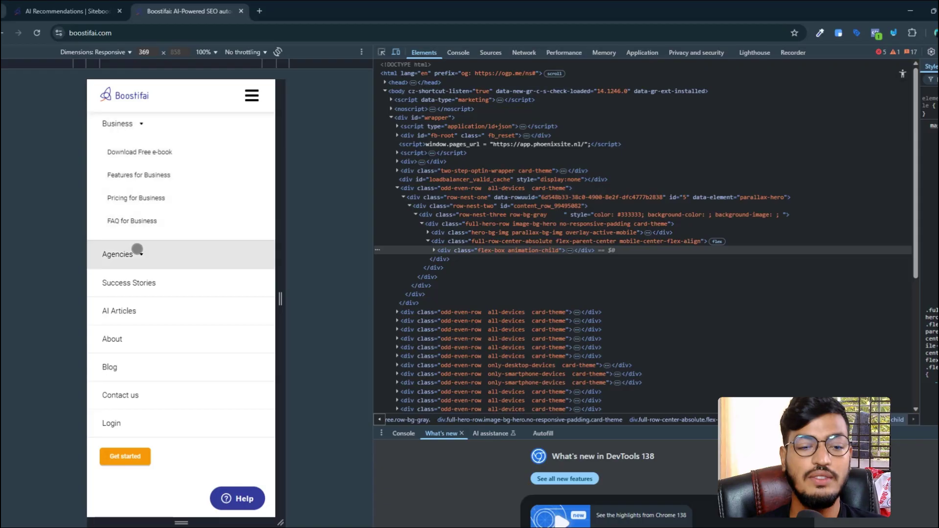
scroll(153, 243, "down", 1)
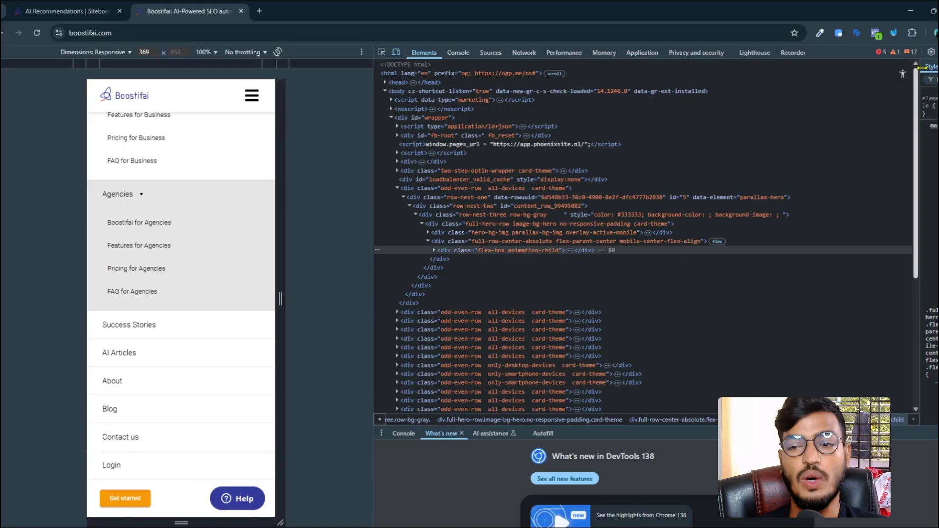
key("F12")
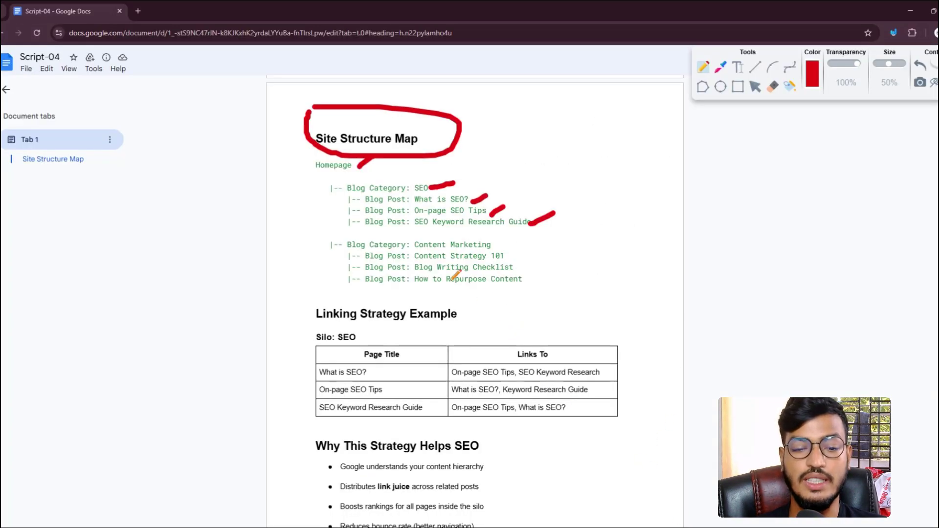
Step: Lengthen the SEO silo marks, bracket Content Marketing, and tick Content Strategy 101 and Blog Writing Checklist
mouse_move(362, 167)
left_mouse_down()
mouse_move(391, 157)
mouse_move(374, 164)
left_mouse_up()
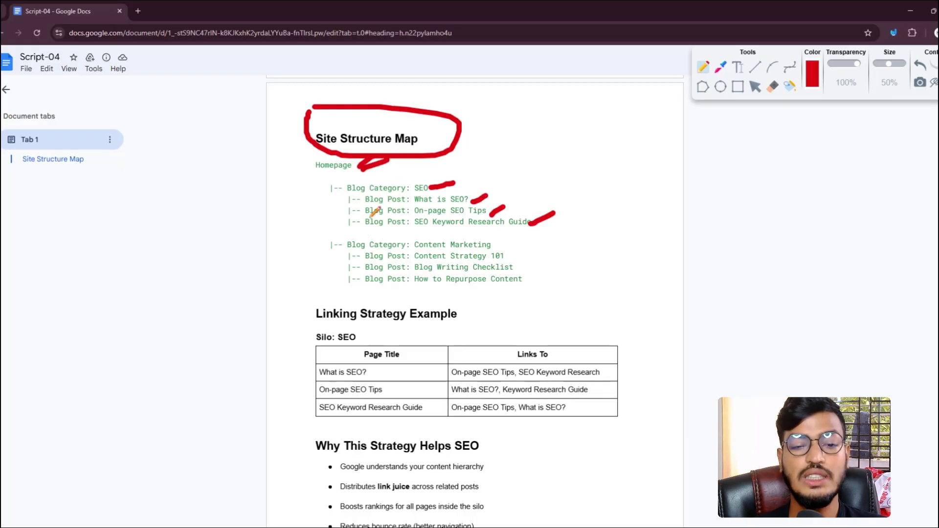
mouse_move(460, 187)
left_mouse_down()
mouse_move(494, 183)
mouse_move(590, 208)
left_mouse_up()
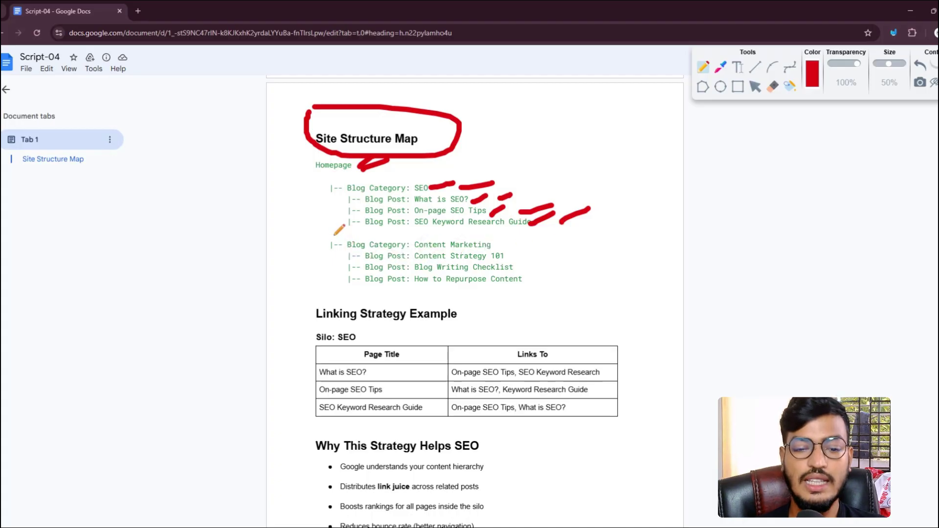
left_click_drag(320, 236, 346, 293)
left_click_drag(412, 305, 622, 264)
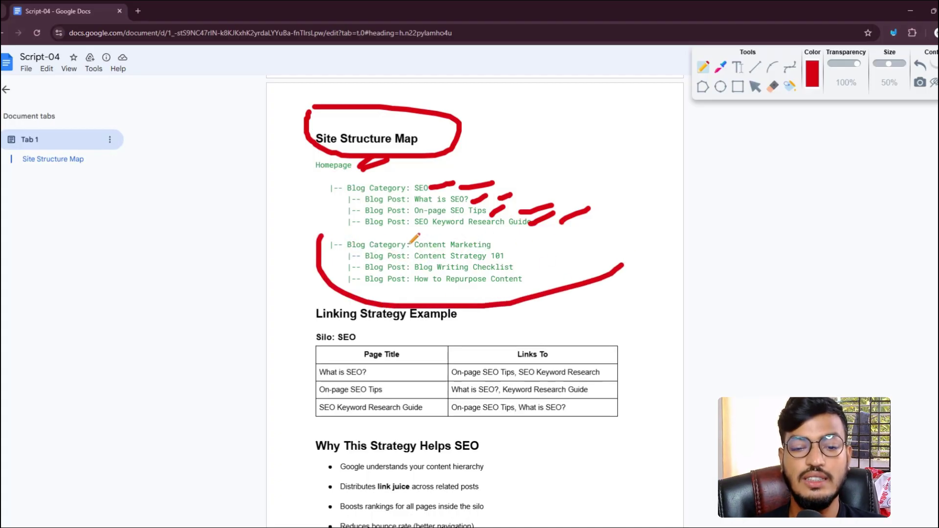
left_click_drag(500, 245, 522, 239)
mouse_move(348, 231)
left_mouse_down()
mouse_move(416, 257)
mouse_move(357, 231)
mouse_move(346, 236)
left_mouse_up()
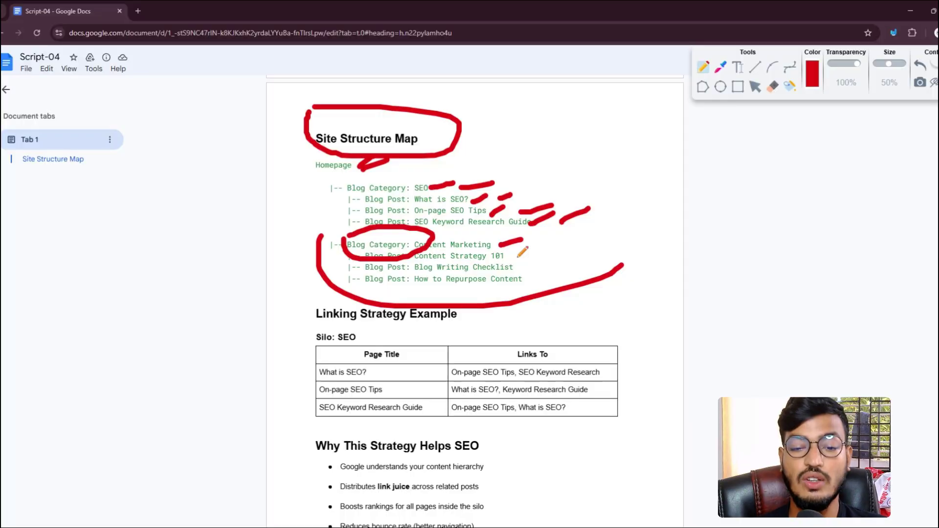
left_click_drag(518, 256, 540, 244)
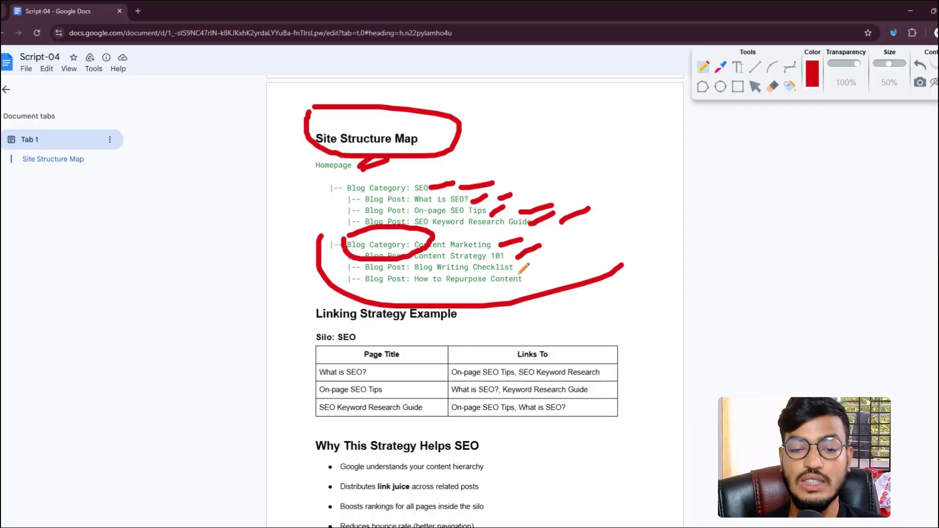
mouse_move(519, 275)
left_mouse_down()
mouse_move(533, 261)
mouse_move(550, 269)
left_mouse_up()
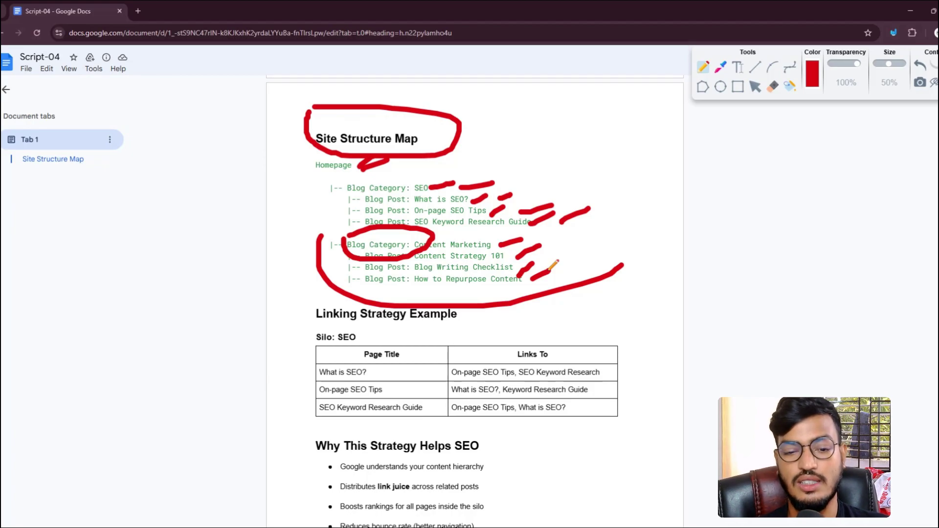
Step: Clear the earlier pen marks and scroll down to the Linking Strategy table with the pen ready
left_click(933, 82)
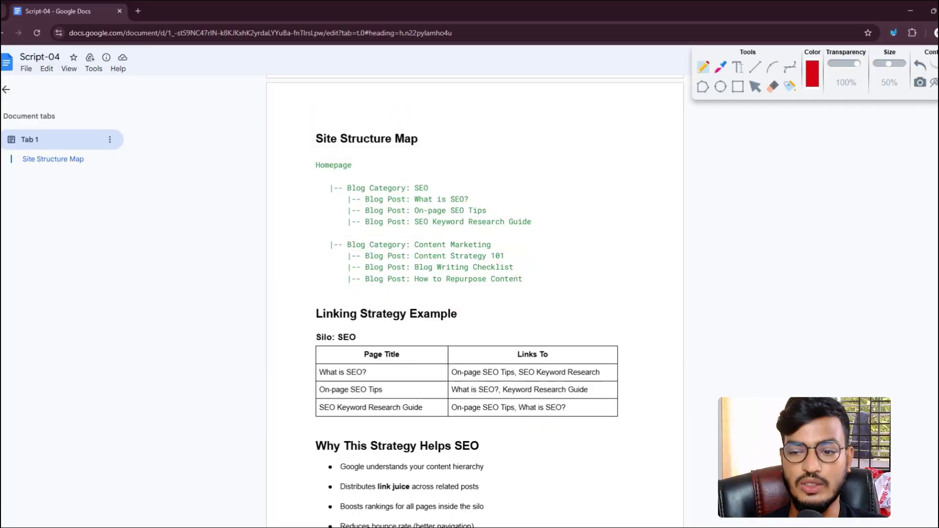
left_click(755, 86)
scroll(462, 210, "down", 3)
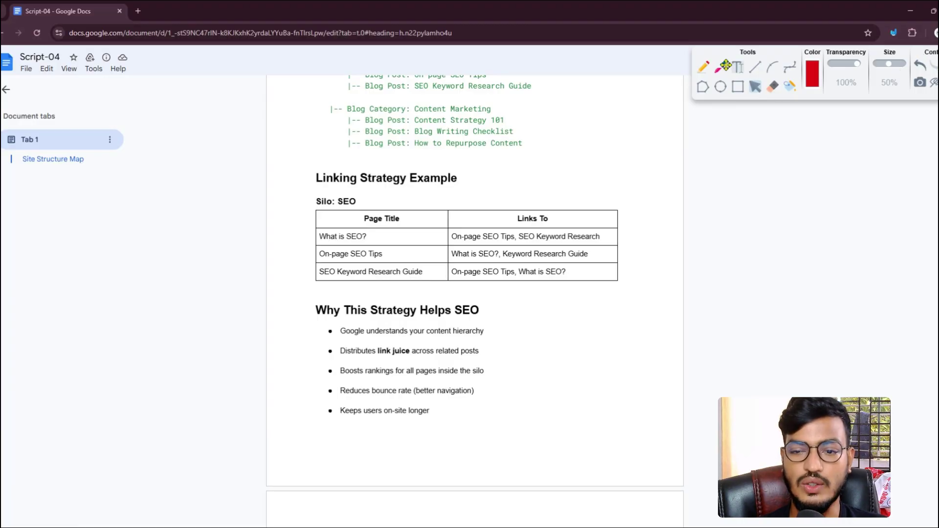
left_click(703, 67)
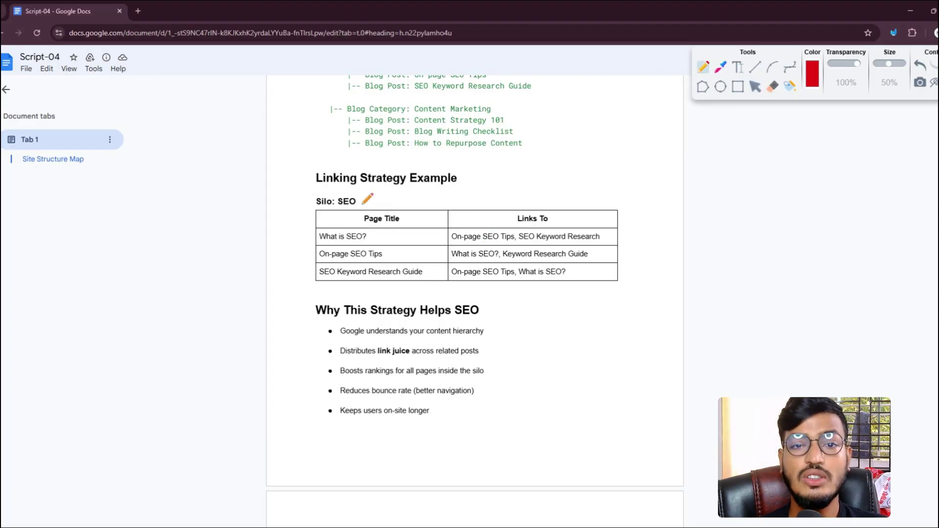
Step: Mark the Silo: SEO label, the three SEO page names, and the Links To column header
left_click_drag(362, 204, 383, 191)
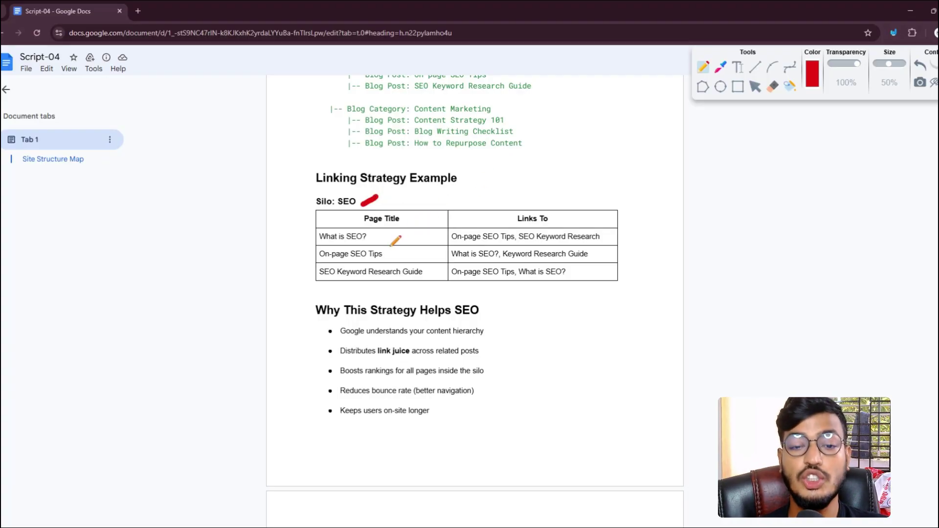
left_click_drag(368, 240, 379, 236)
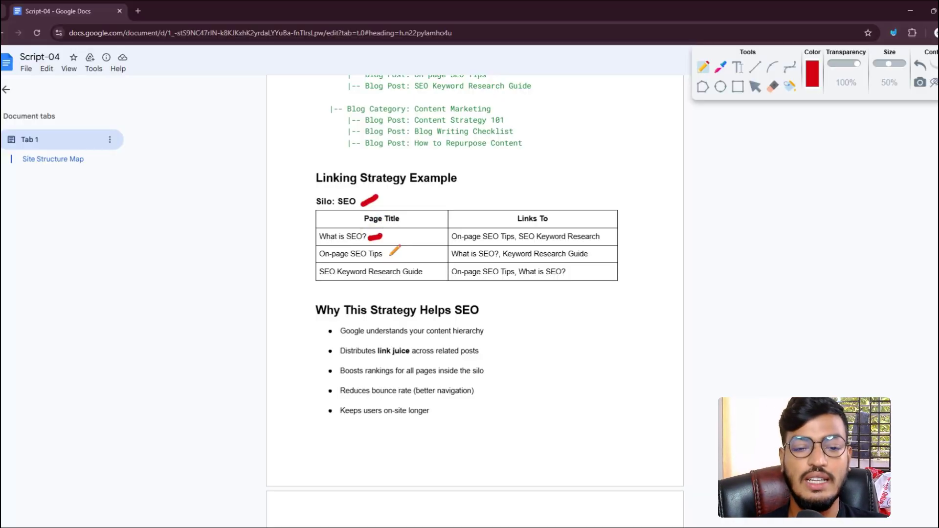
left_click_drag(389, 255, 415, 241)
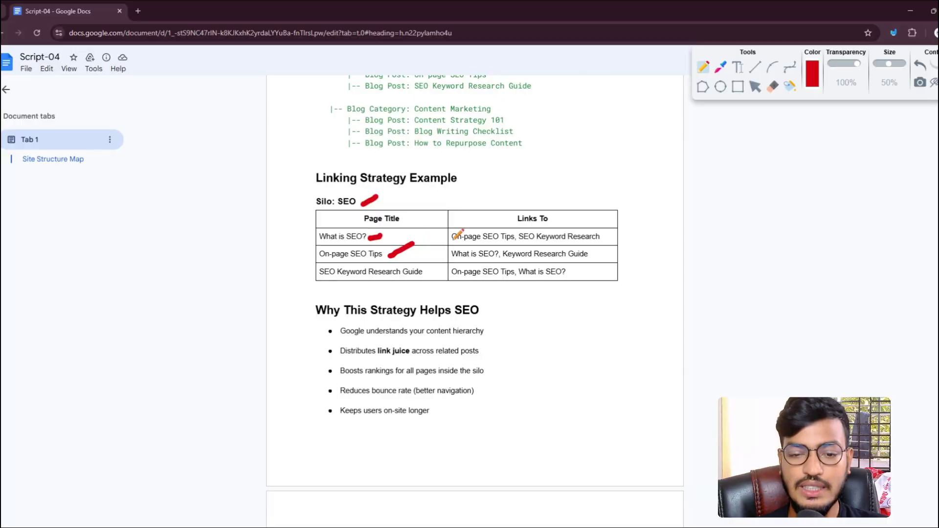
left_click_drag(428, 276, 434, 269)
mouse_move(544, 199)
left_mouse_down()
mouse_move(501, 205)
mouse_move(558, 202)
left_mouse_up()
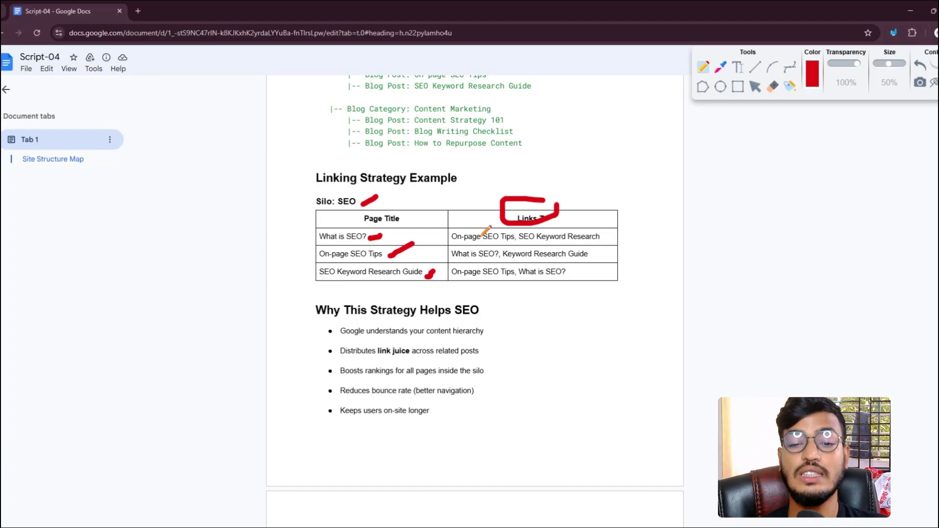
left_click_drag(604, 239, 611, 237)
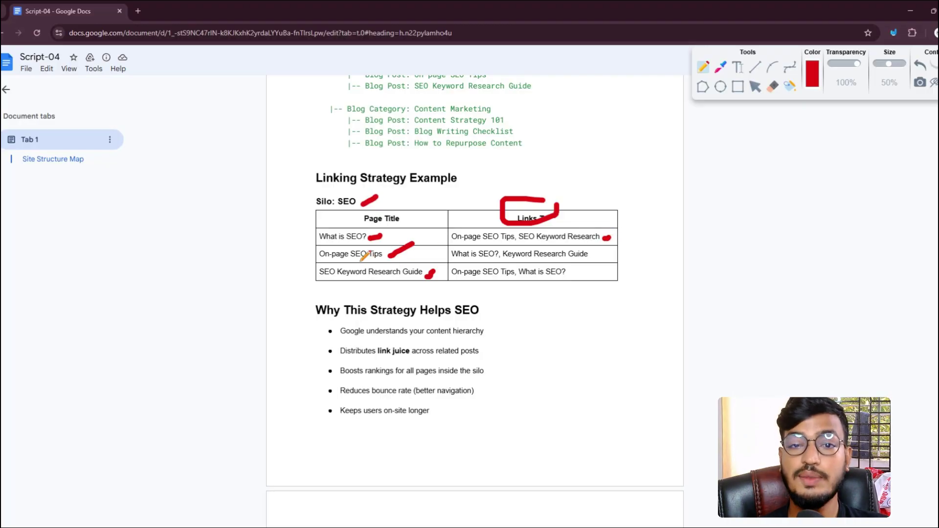
Step: Tick each table row and its linked pages in red, then clear all the pen marks
mouse_move(327, 225)
left_mouse_down()
mouse_move(330, 243)
mouse_move(337, 226)
left_mouse_up()
left_click_drag(426, 277, 440, 259)
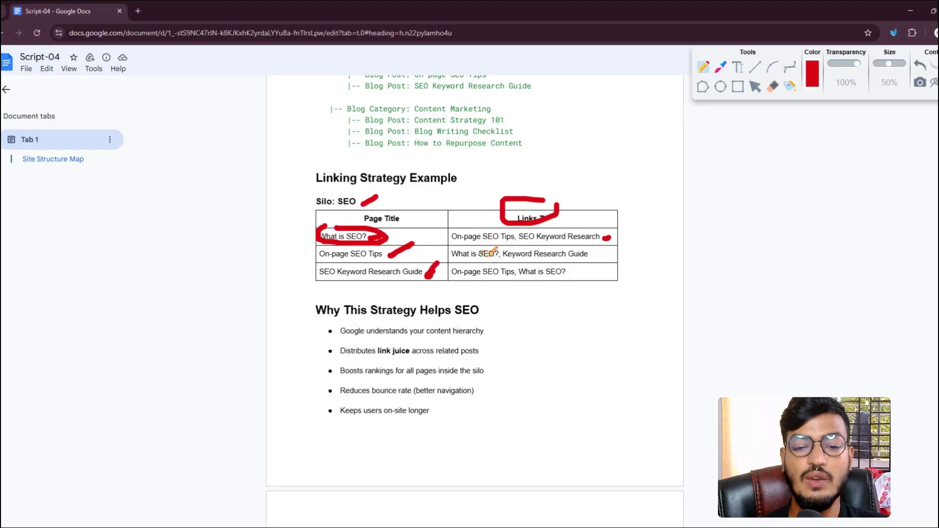
left_click_drag(596, 255, 609, 250)
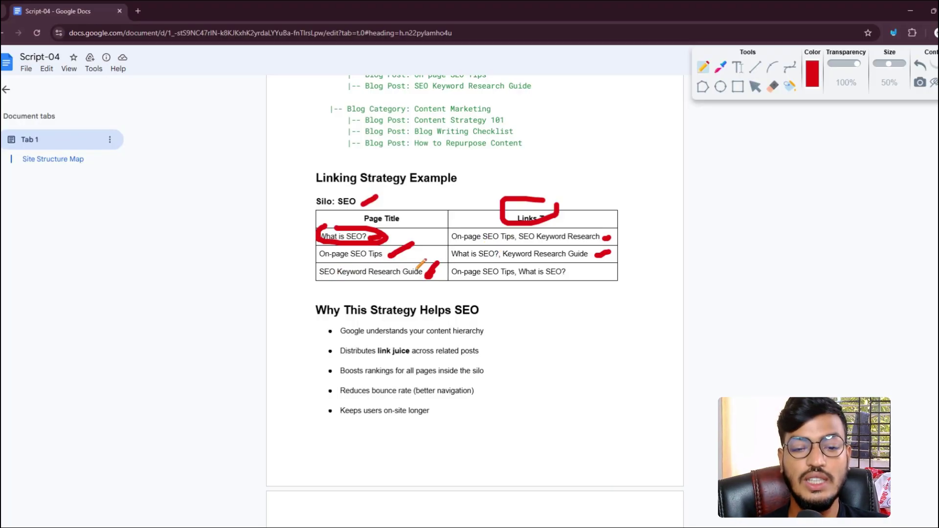
left_click_drag(487, 263, 479, 272)
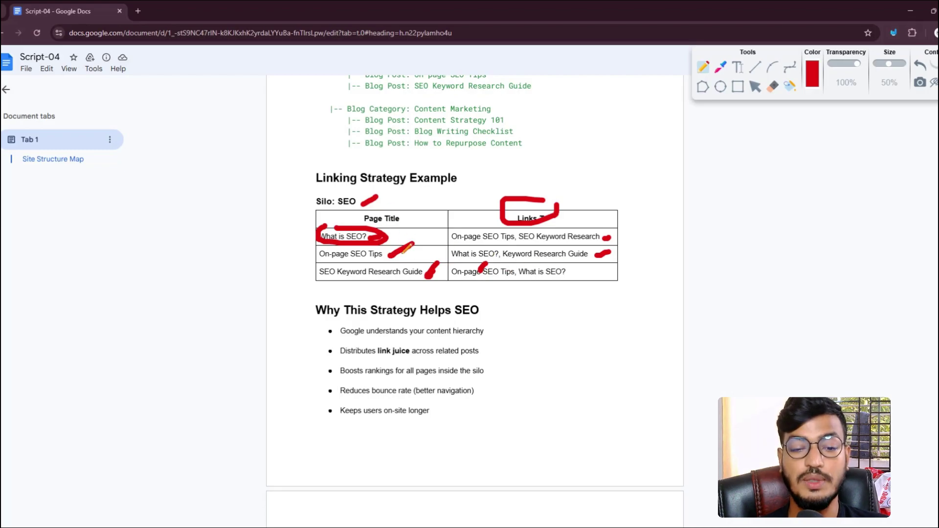
left_click_drag(389, 253, 403, 253)
left_click_drag(541, 272, 566, 265)
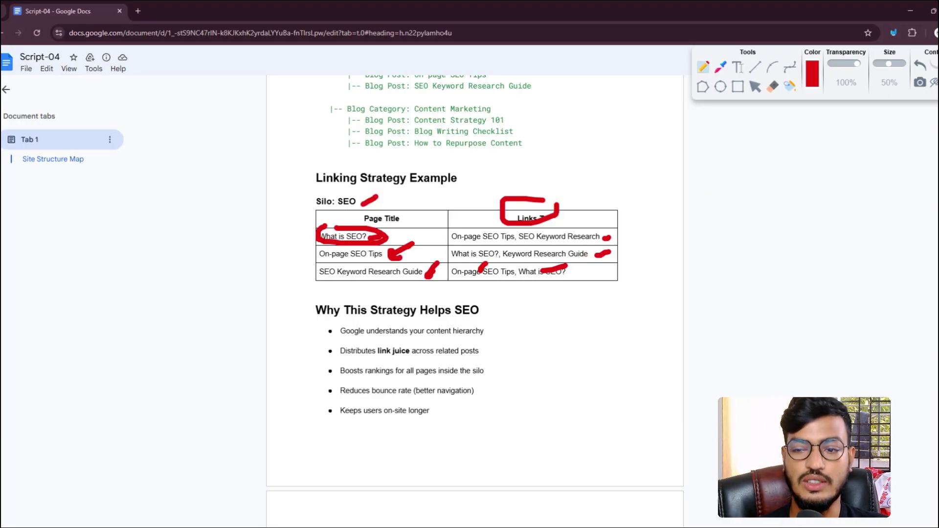
left_click(789, 86)
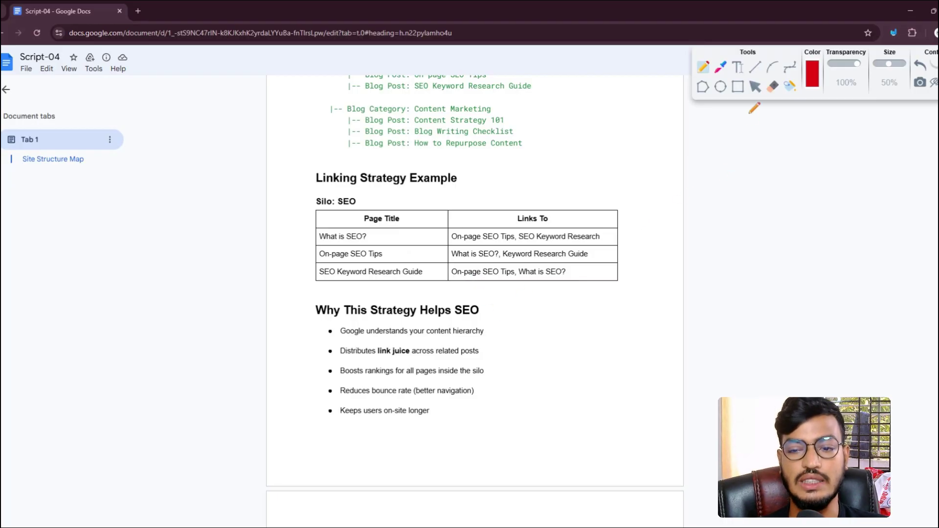
Step: Tick the content hierarchy, link juice and boosts rankings benefits, and circle the better navigation point
left_click(755, 86)
scroll(605, 151, "down", 3)
key("p")
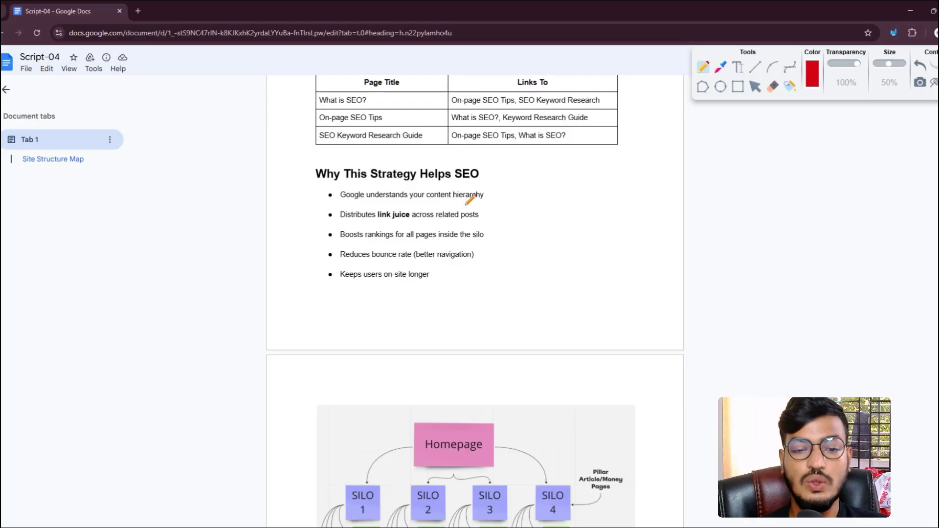
left_click_drag(492, 195, 508, 181)
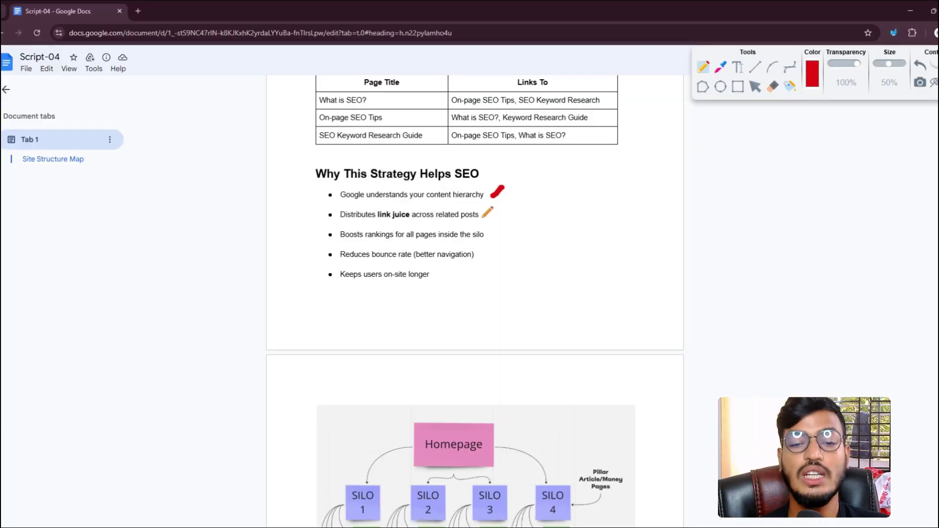
left_click_drag(483, 217, 511, 197)
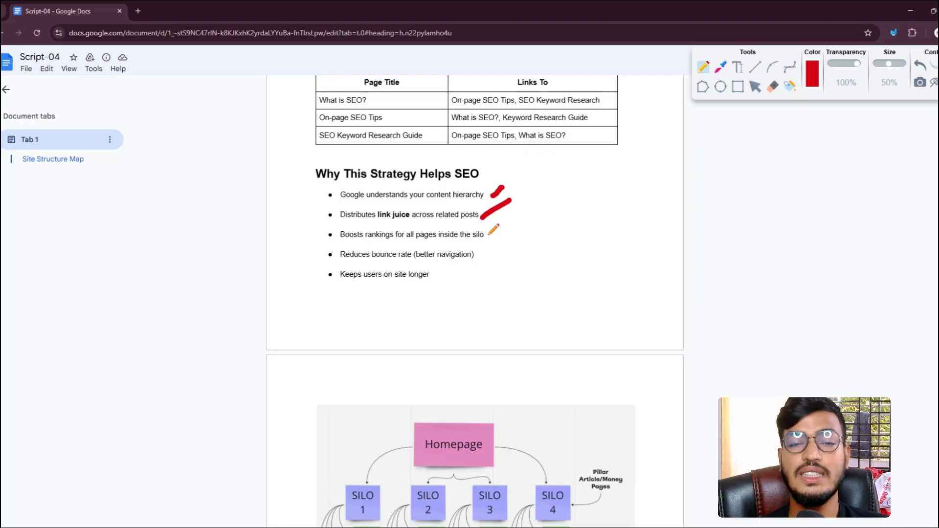
left_click_drag(488, 235, 540, 217)
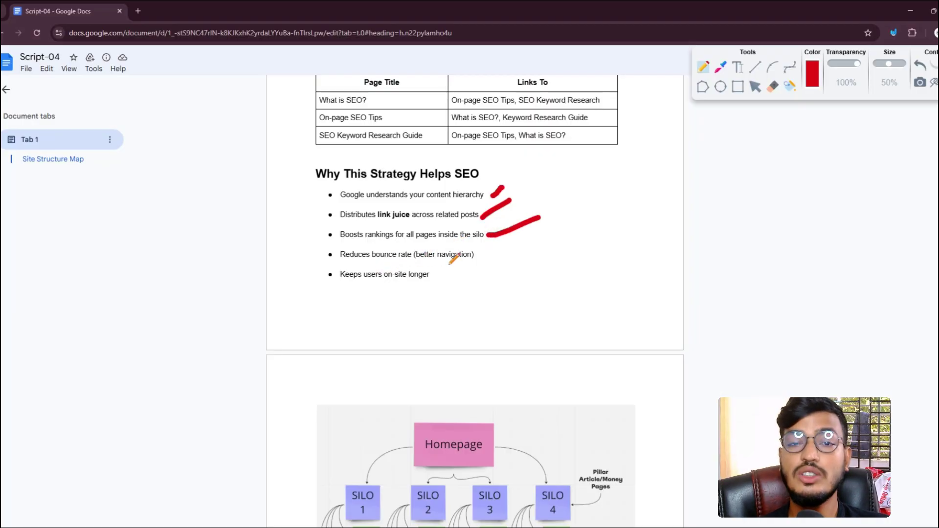
mouse_move(484, 253)
left_mouse_down()
mouse_move(430, 234)
mouse_move(439, 266)
left_mouse_up()
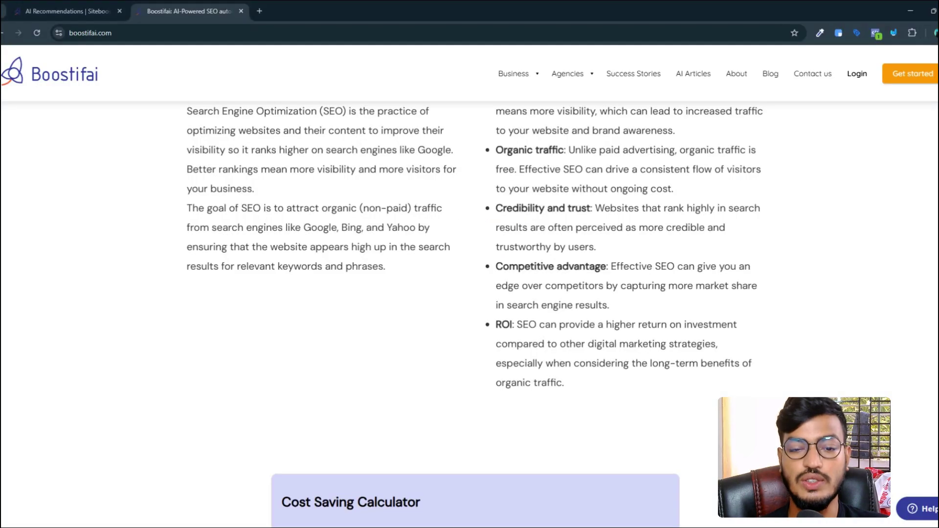
right_click(164, 328)
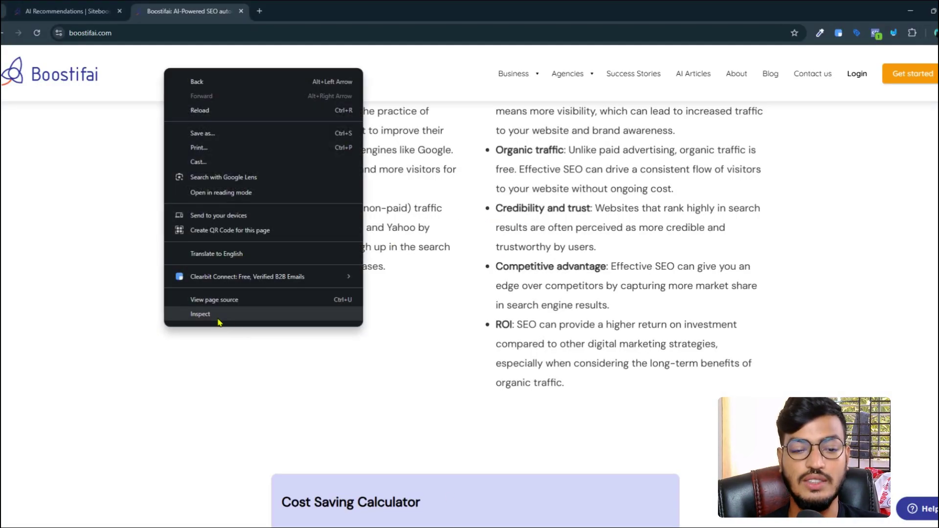
left_click(210, 313)
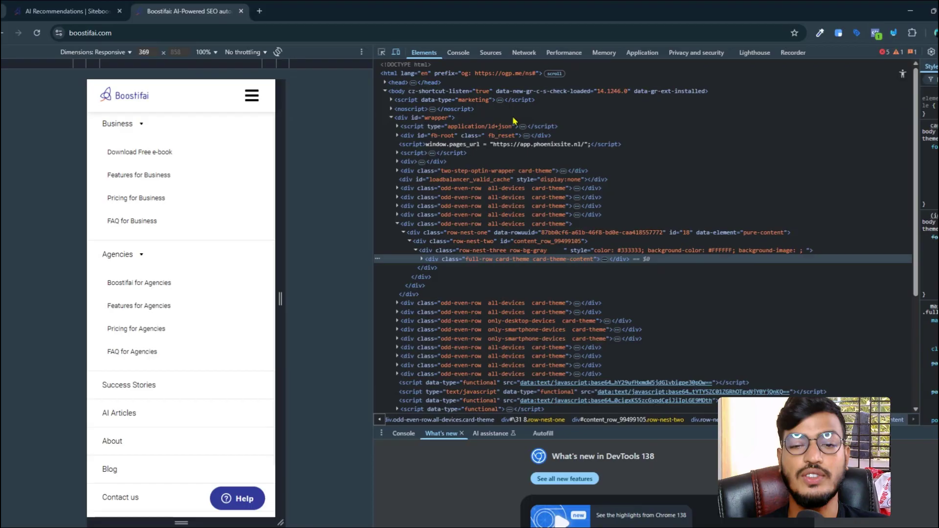
key("F12")
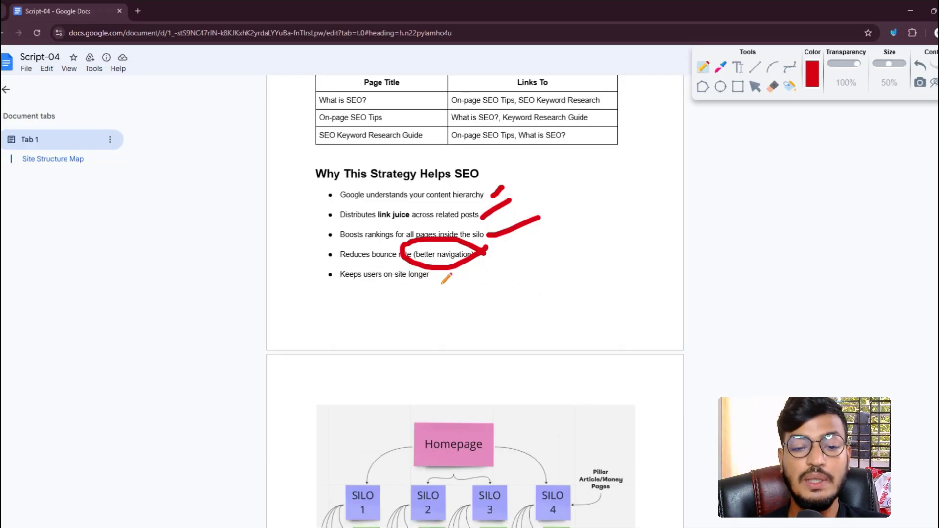
Step: Underline 'Keeps users on-site longer' in red, then clear all pen marks from the list
left_click_drag(440, 283, 478, 267)
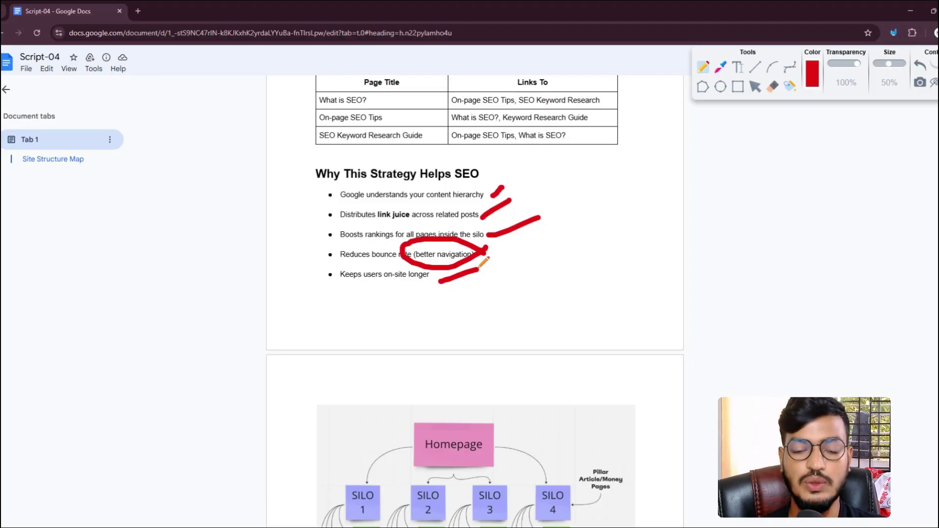
left_click(922, 84)
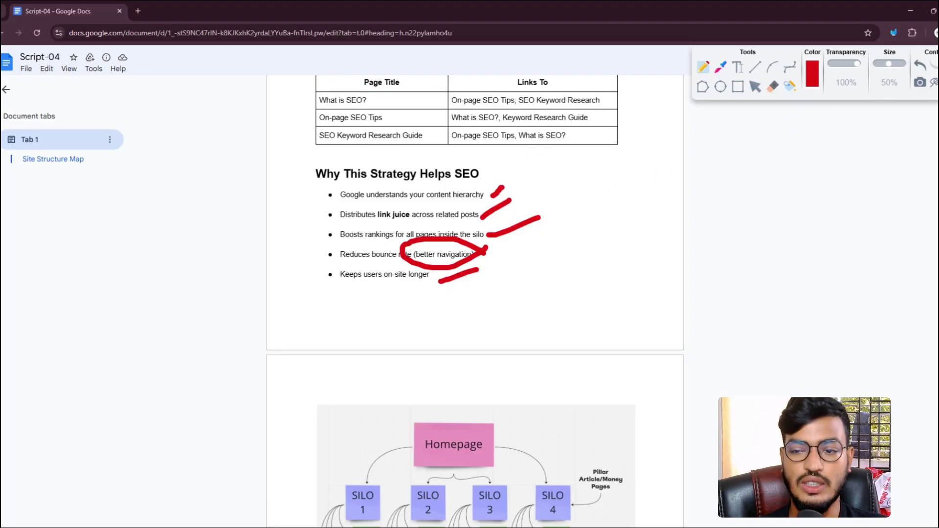
left_click(754, 86)
Step: Circle the diagram's Homepage box and mark SILO 1 and the Posts under SILOs 1 and 2
scroll(612, 205, "down", 5)
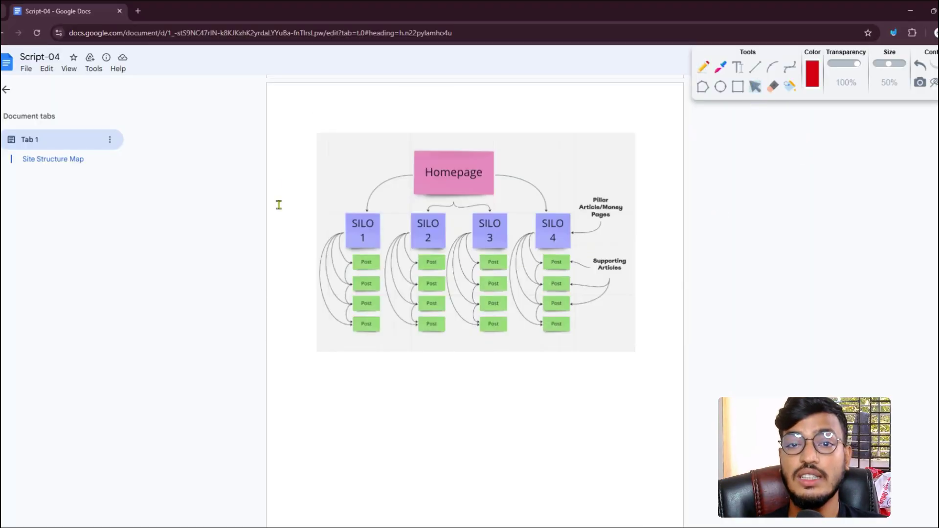
left_click(702, 67)
mouse_move(414, 149)
left_mouse_down()
mouse_move(416, 169)
mouse_move(520, 162)
mouse_move(401, 157)
left_mouse_up()
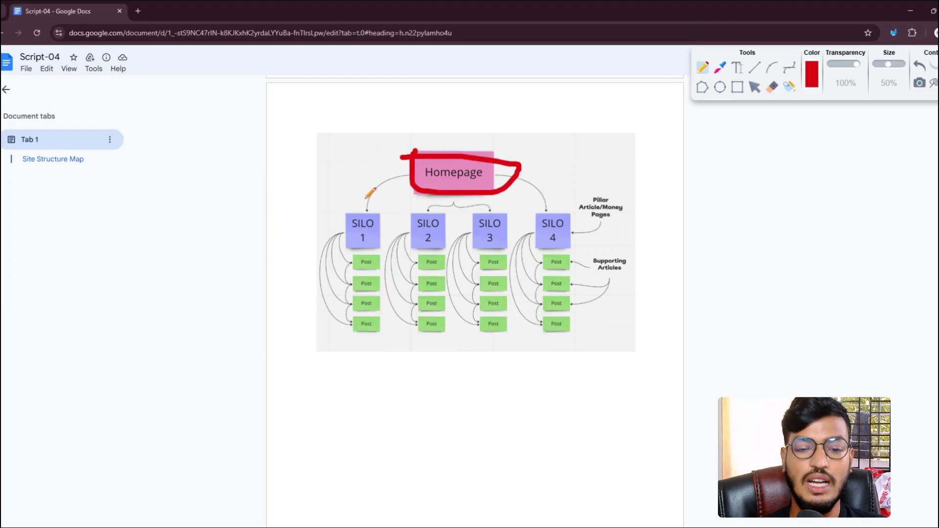
mouse_move(349, 214)
left_mouse_down()
mouse_move(347, 239)
mouse_move(394, 203)
mouse_move(475, 196)
mouse_move(579, 209)
mouse_move(641, 188)
mouse_move(646, 214)
left_mouse_up()
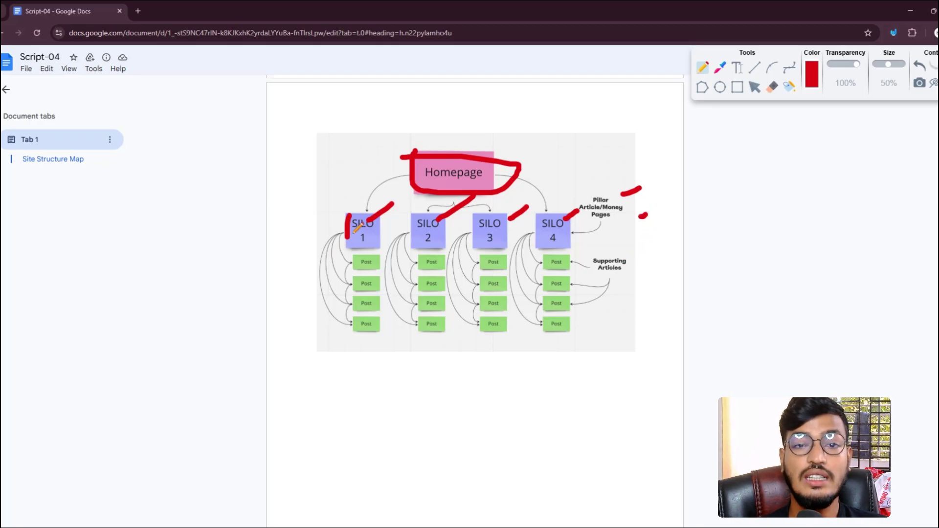
left_click(379, 258)
left_click_drag(378, 280, 379, 324)
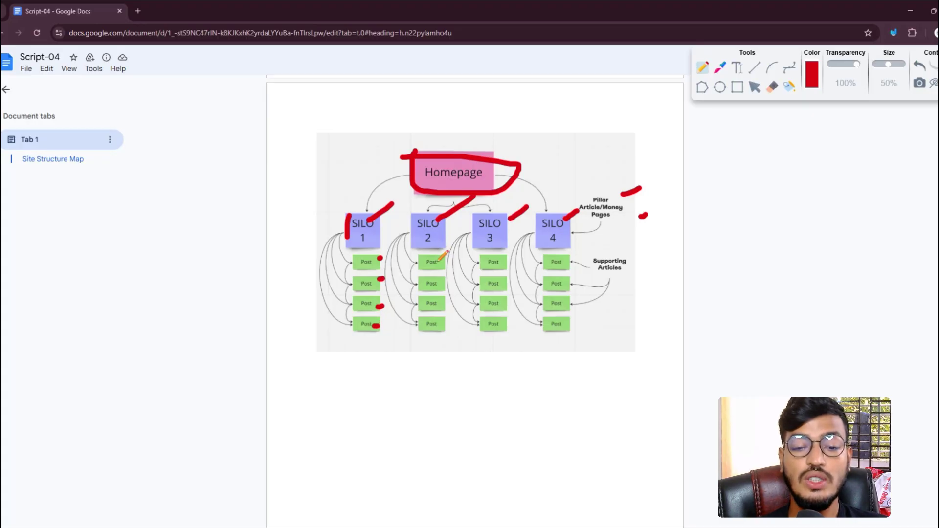
left_click_drag(440, 284, 449, 321)
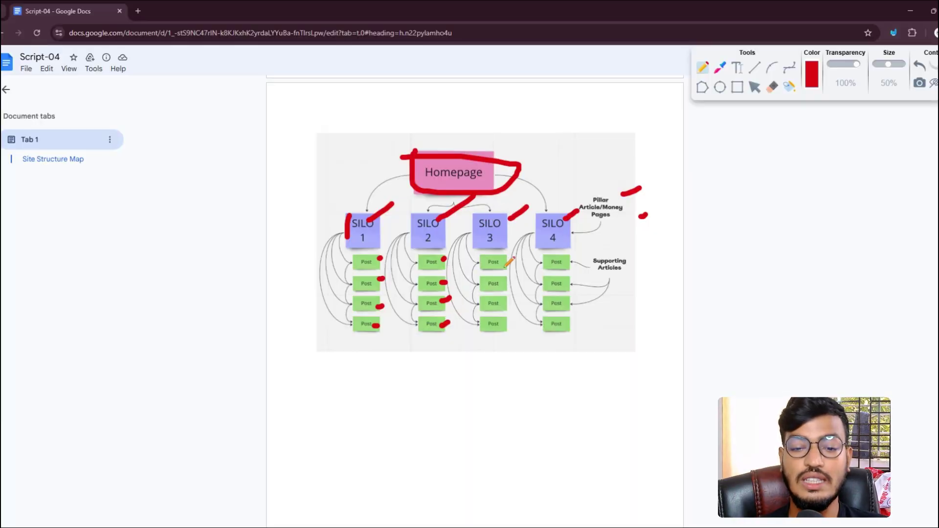
Step: Mark the SILO 3 and SILO 4 Posts and circle the Supporting Articles and Pillar Article labels
left_click_drag(503, 265, 506, 262)
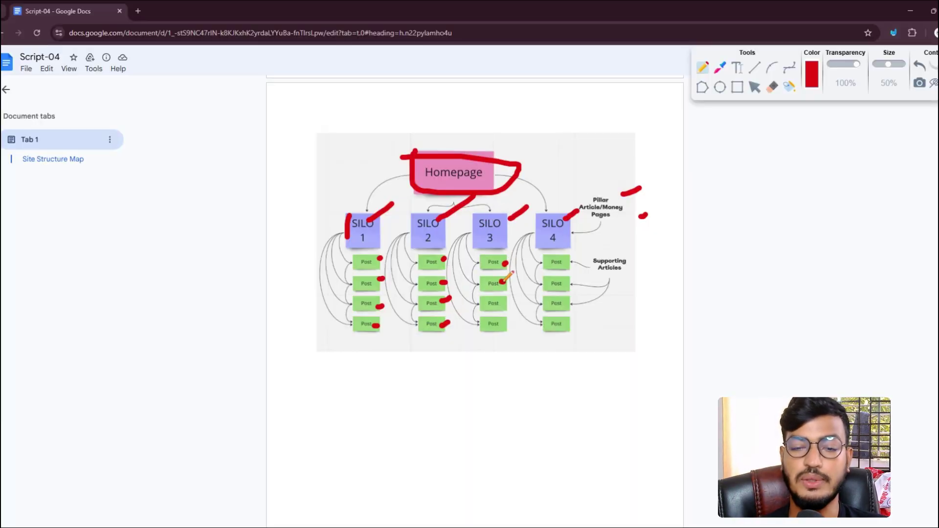
left_click_drag(503, 308, 504, 326)
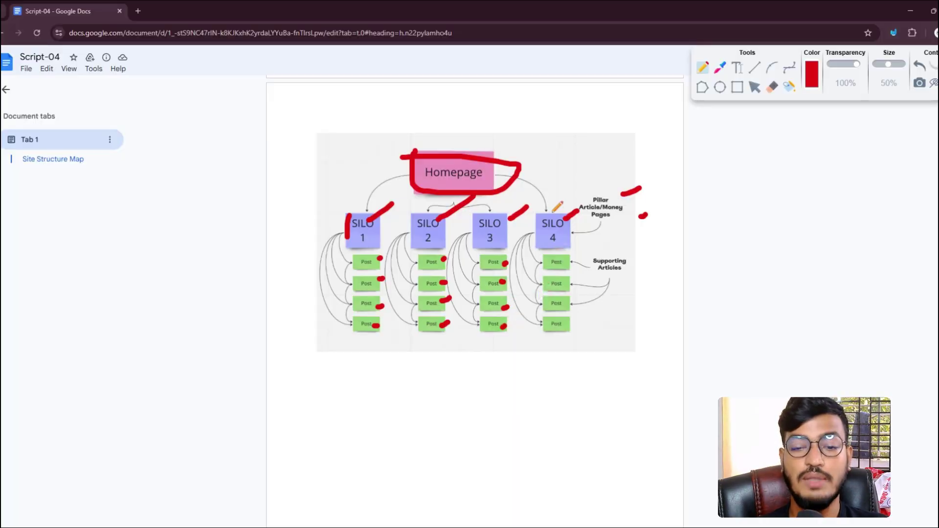
mouse_move(544, 210)
left_mouse_down()
mouse_move(537, 241)
mouse_move(584, 231)
mouse_move(547, 209)
mouse_move(539, 216)
left_mouse_up()
mouse_move(576, 260)
left_mouse_down()
mouse_move(565, 267)
mouse_move(566, 293)
left_mouse_up()
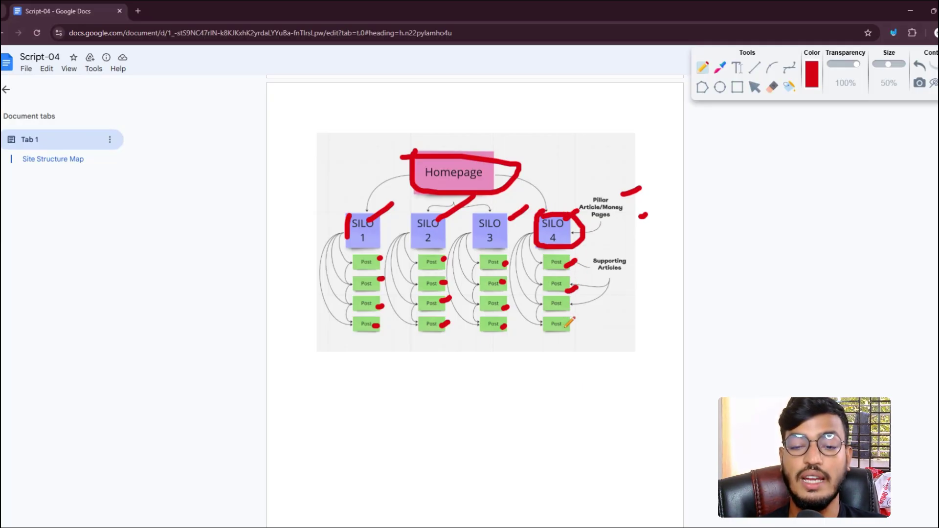
mouse_move(593, 242)
left_mouse_down()
mouse_move(587, 266)
mouse_move(642, 281)
mouse_move(590, 246)
left_mouse_up()
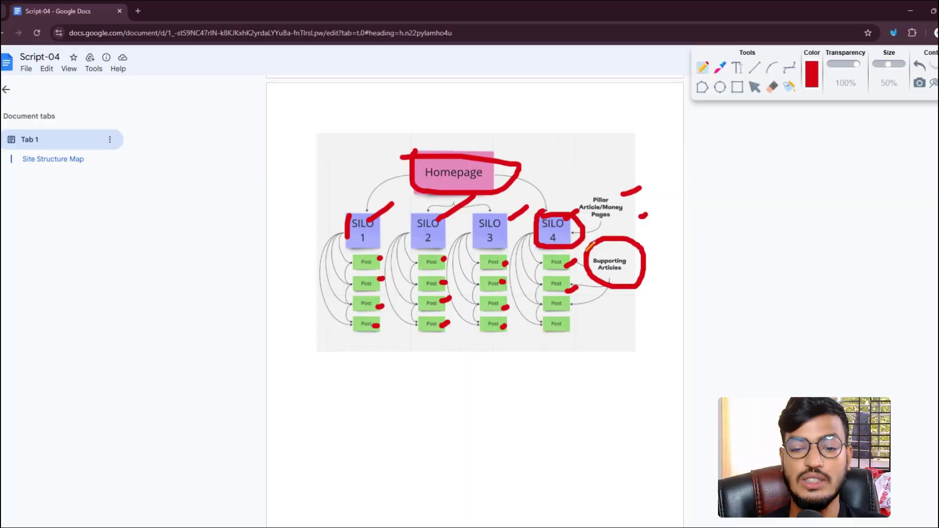
mouse_move(572, 175)
left_mouse_down()
mouse_move(568, 187)
mouse_move(655, 220)
mouse_move(544, 198)
left_mouse_up()
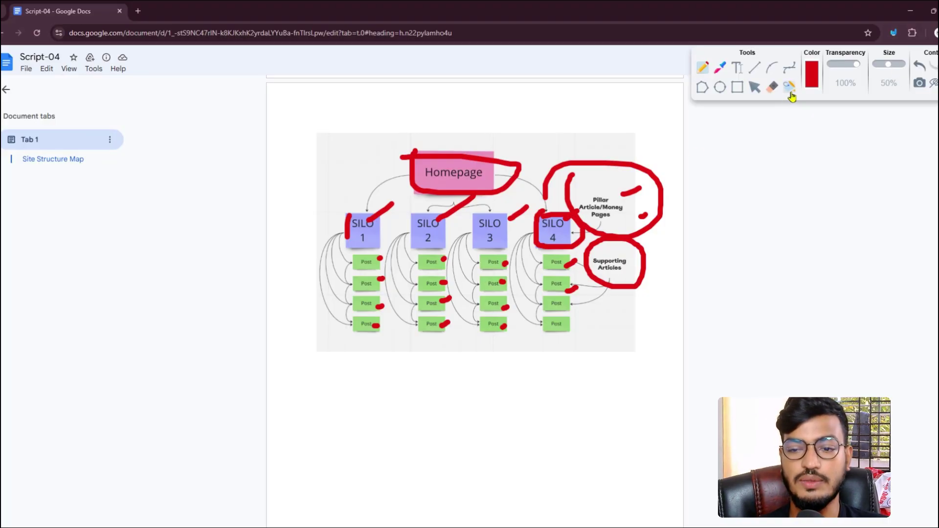
Step: Clear all pen marks from the diagram and scroll back to the top of the document
left_click(754, 86)
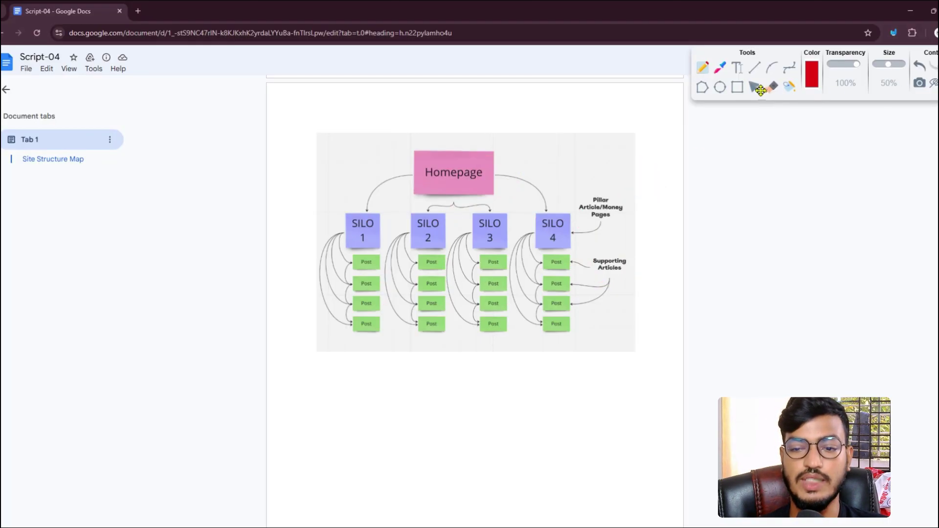
scroll(560, 224, "up", 6)
scroll(542, 218, "up", 15)
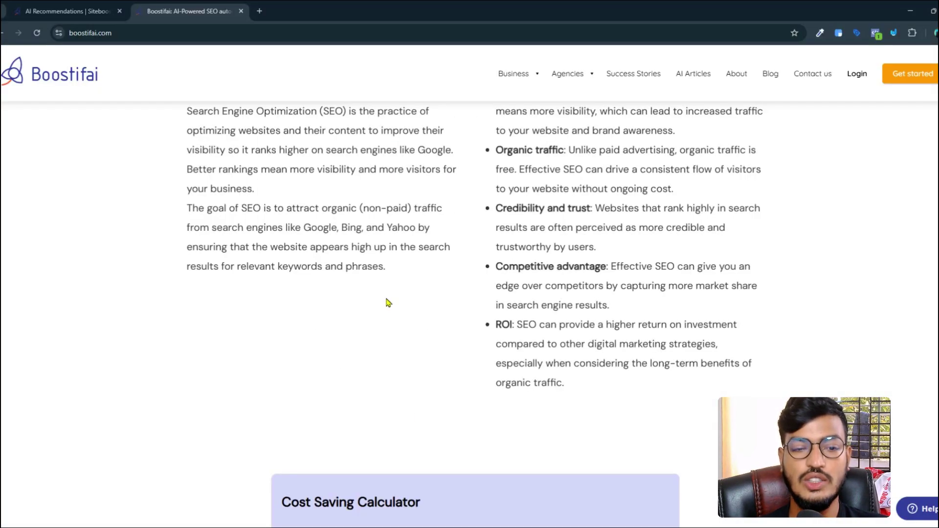
scroll(386, 300, "up", 10)
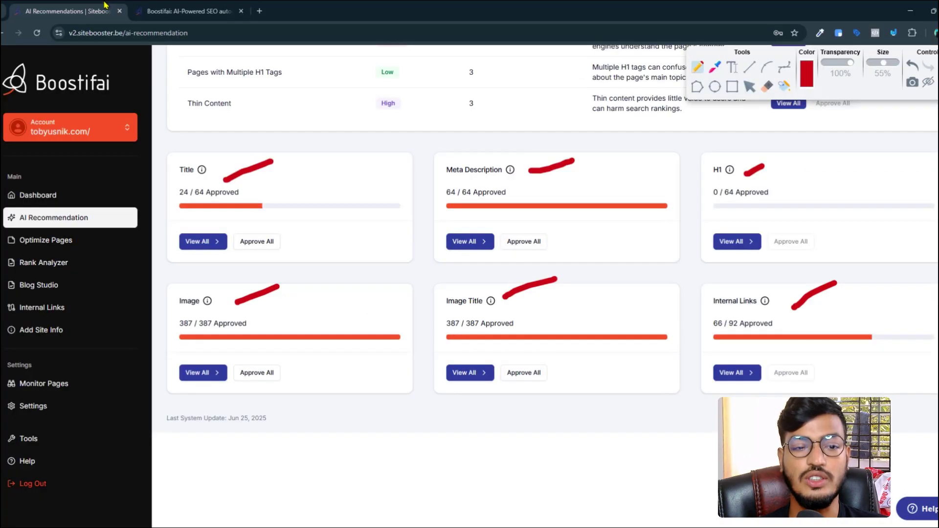
scroll(406, 288, "up", 5)
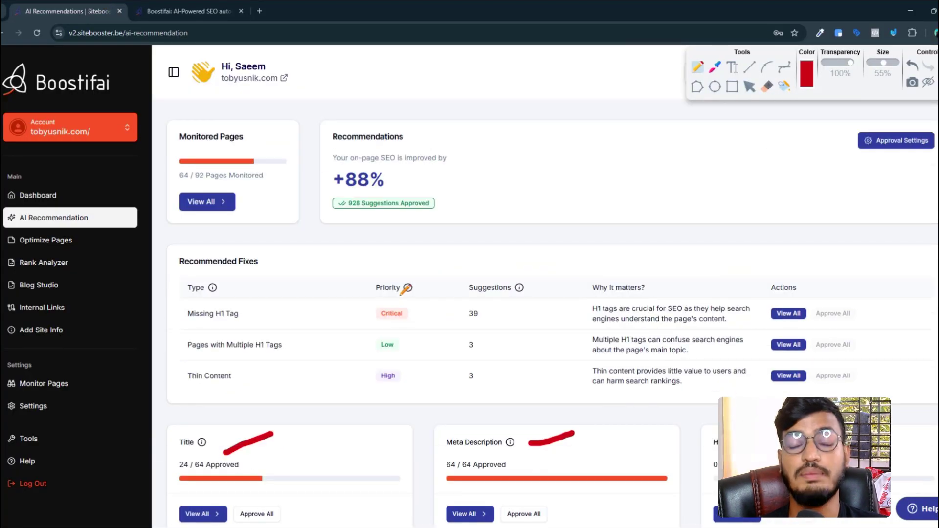